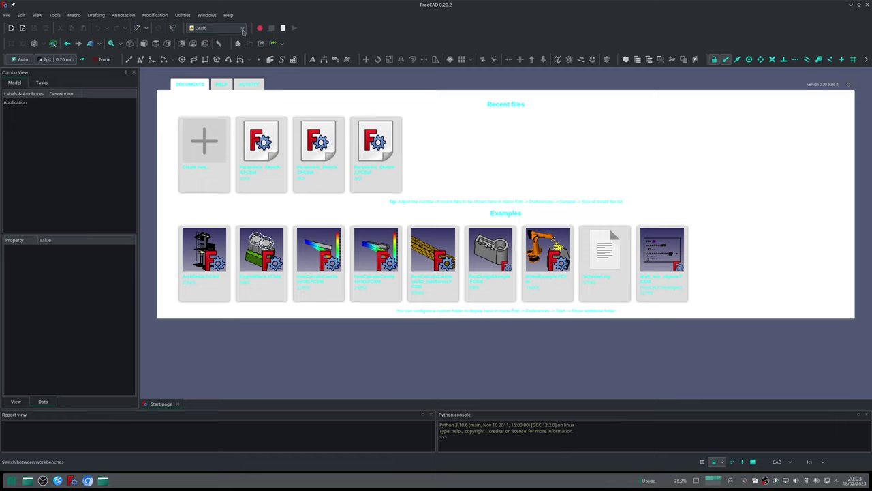
- Switch to the Sketcher workbench and enable and apply 'Show dimensional constraint name with format' in Sketcher Display preferences
left_click(242, 29)
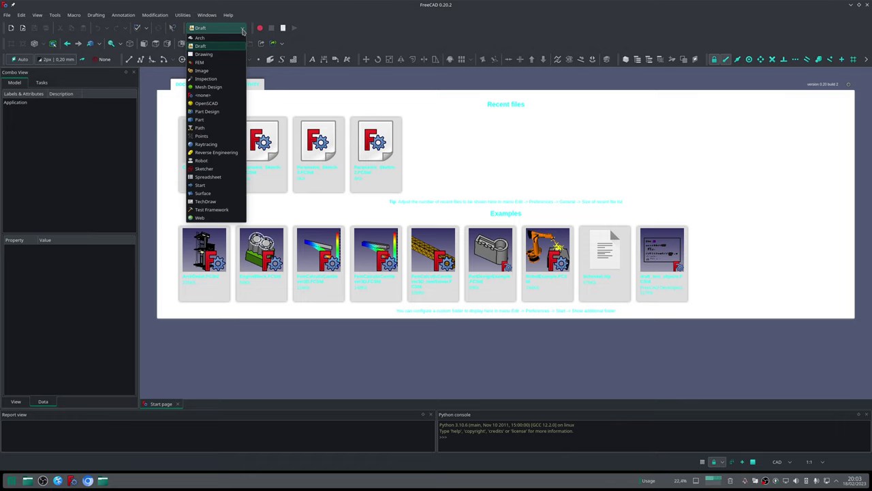
left_click(230, 168)
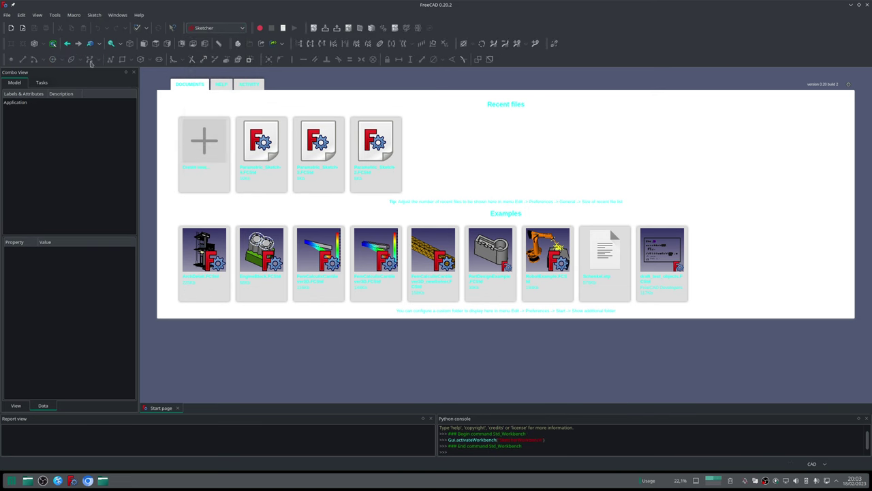
left_click(23, 15)
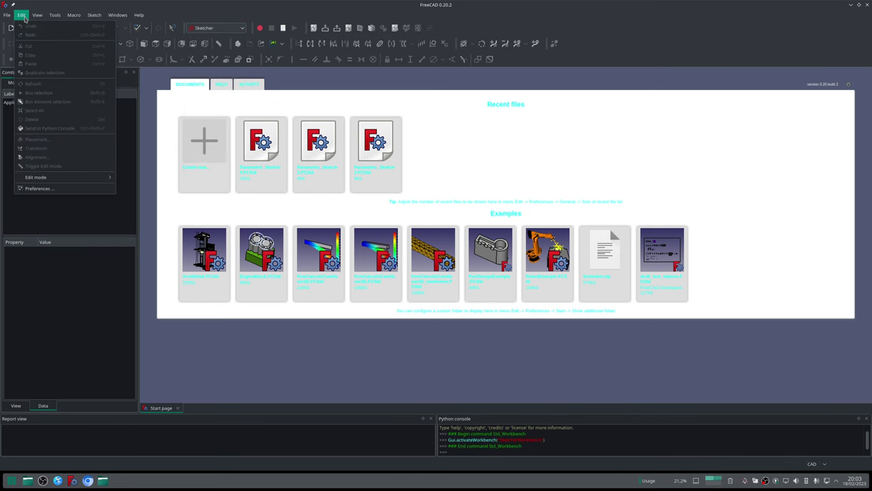
left_click(38, 188)
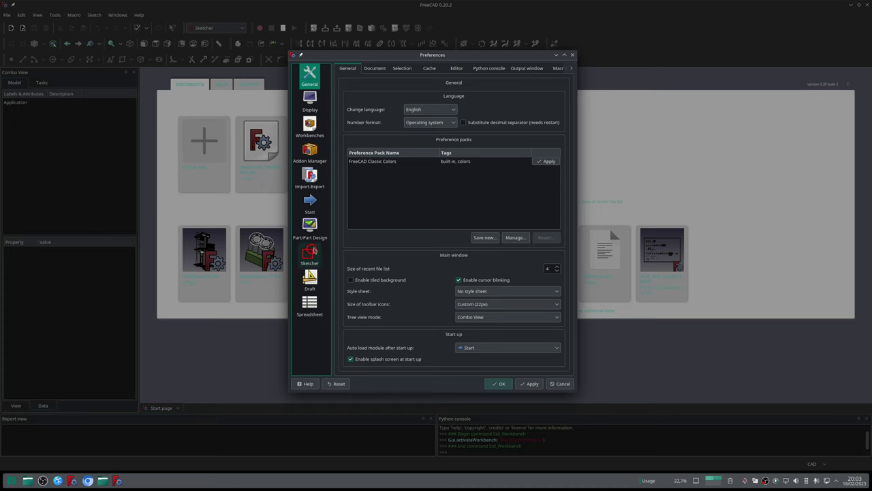
left_click(314, 261)
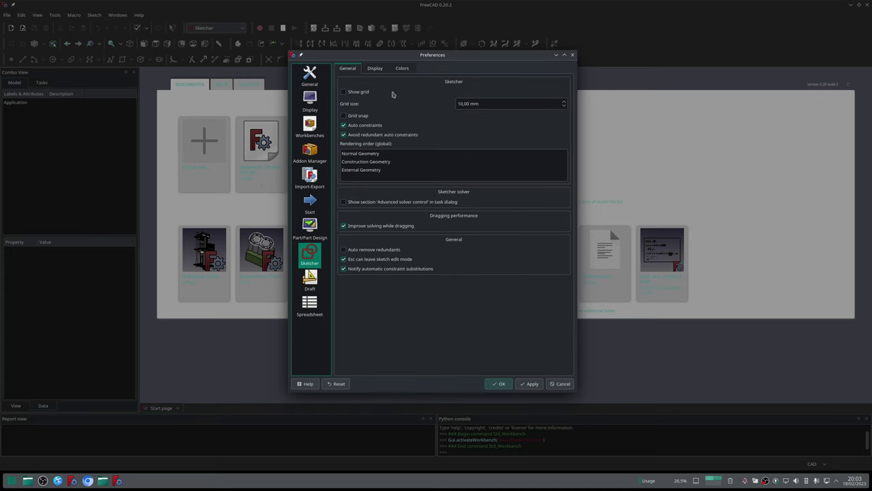
left_click(377, 70)
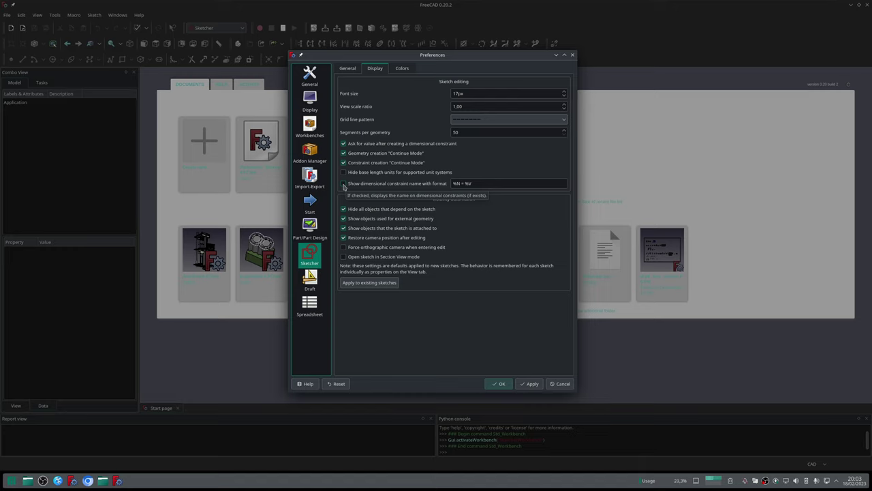
left_click(345, 185)
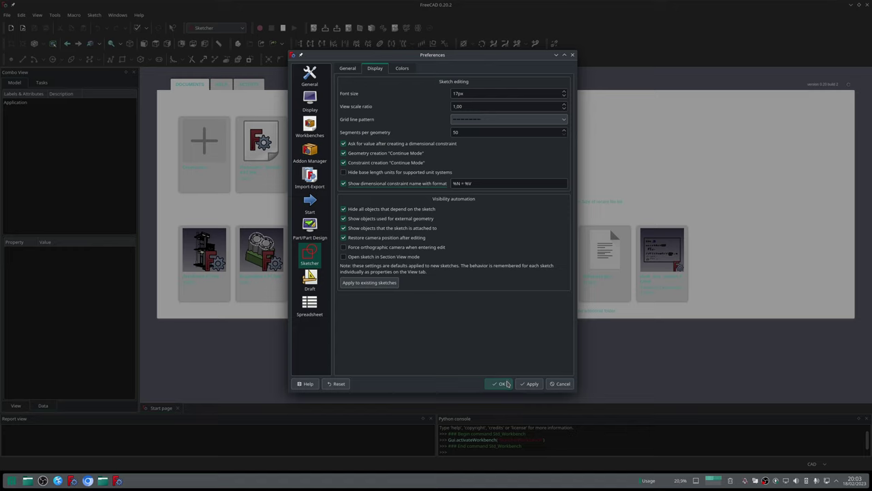
left_click(531, 386)
- Leave the Units preference at Standard (mm/kg/s/degree) and close Preferences with OK
left_click(311, 75)
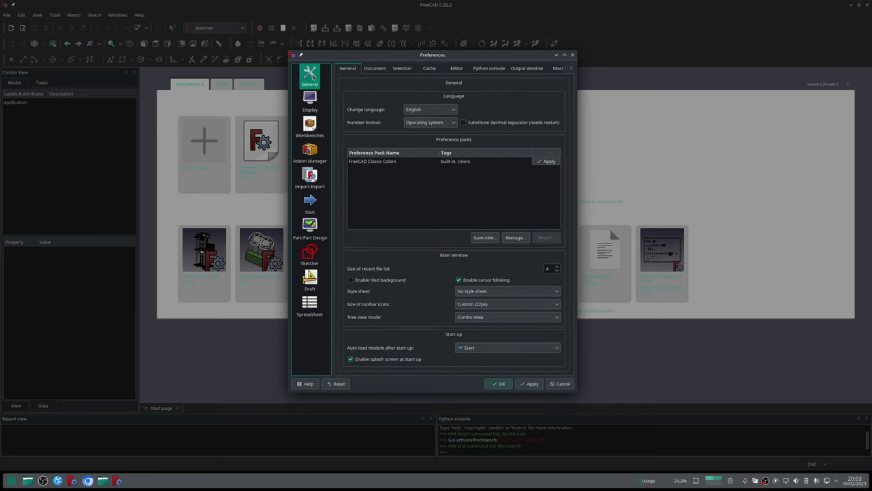
left_click(572, 69)
left_click(572, 68)
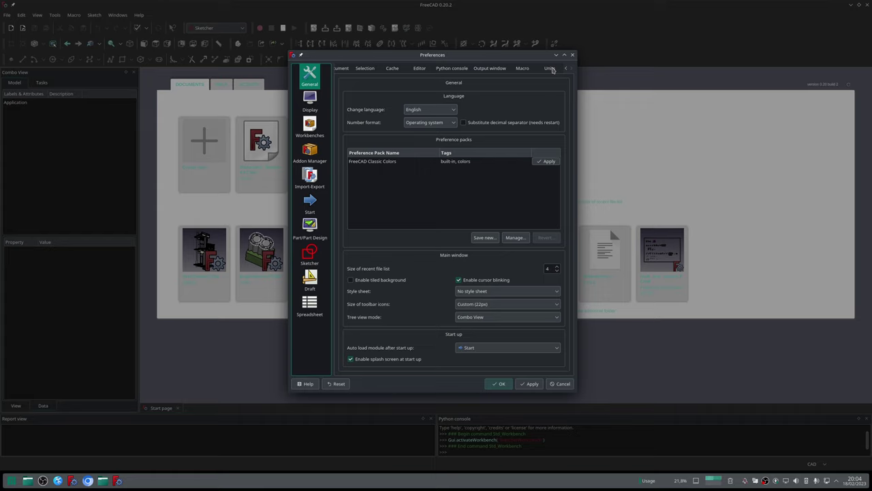
left_click(551, 69)
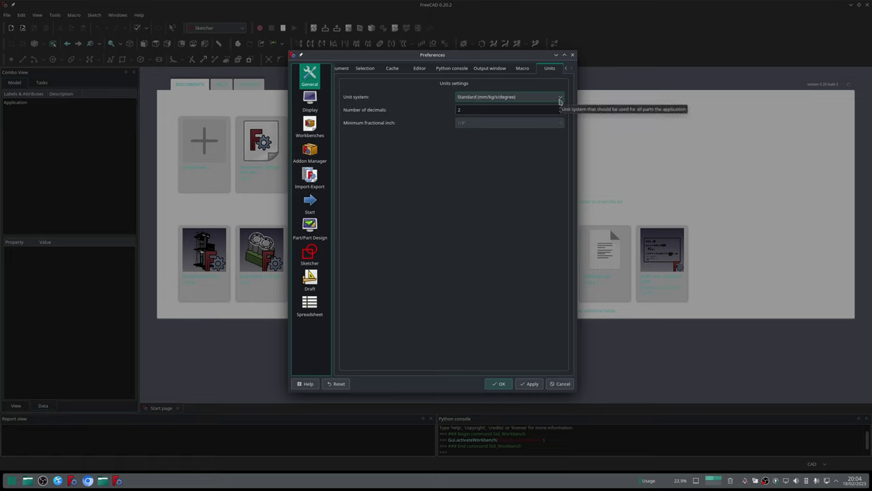
left_click(561, 99)
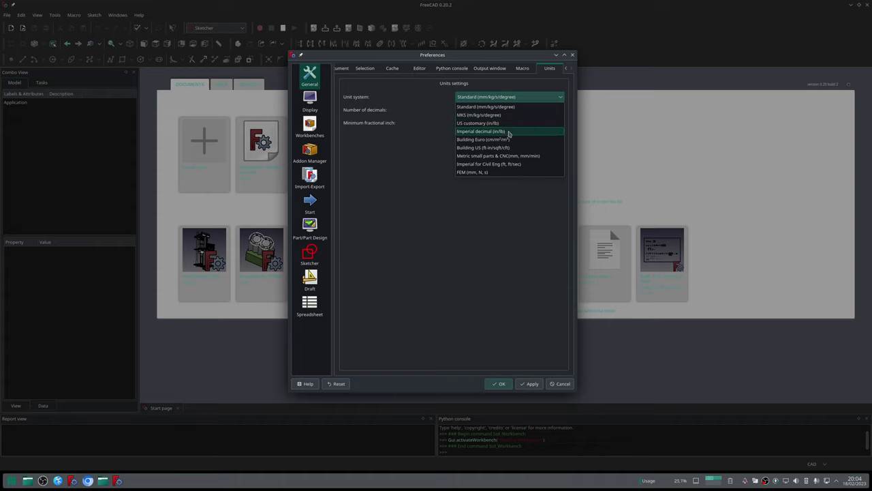
key("Escape")
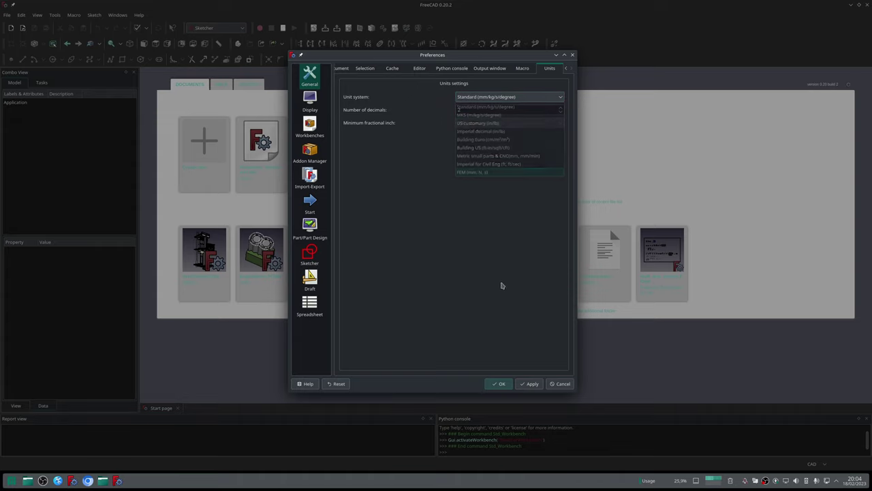
left_click(500, 384)
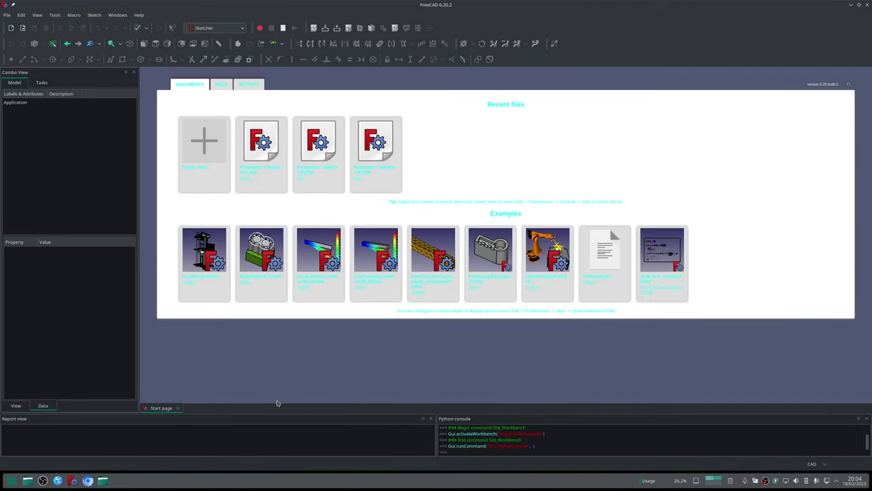
- Bring the Free Loudspeaker Plan website in Chrome to the front
left_click(88, 481)
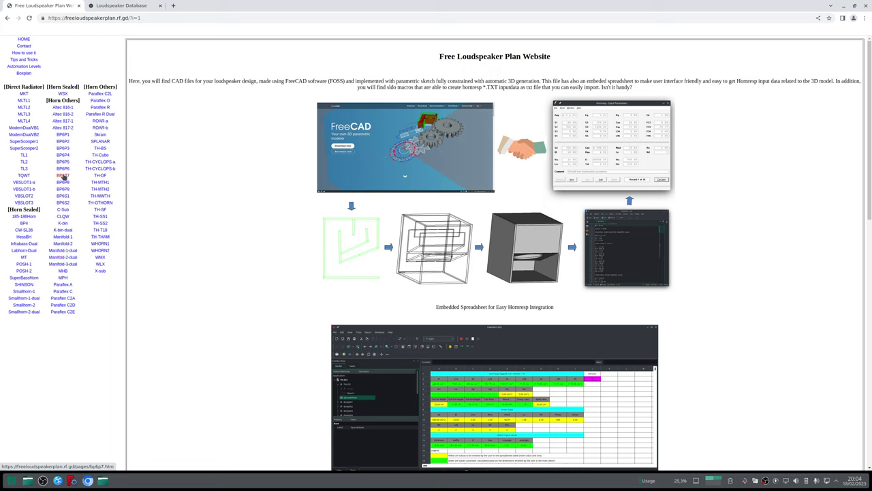
- Download the Tapped Horn – SS1 files as TH-SS1.zip to the Desktop, then show the desktop
left_click(101, 218)
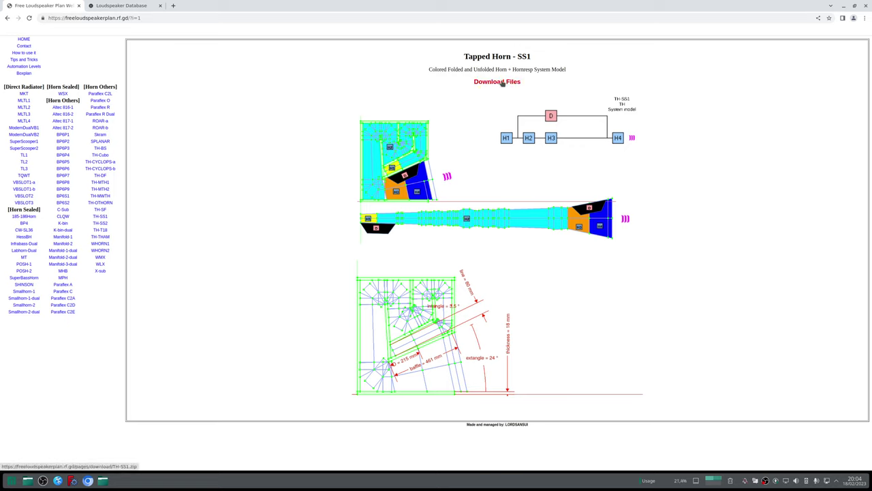
left_click(502, 81)
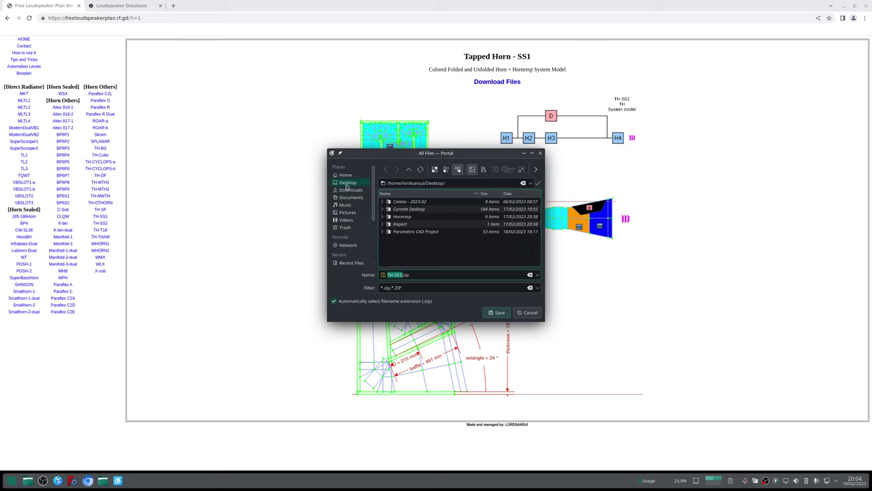
left_click(500, 313)
key("ctrl+F12")
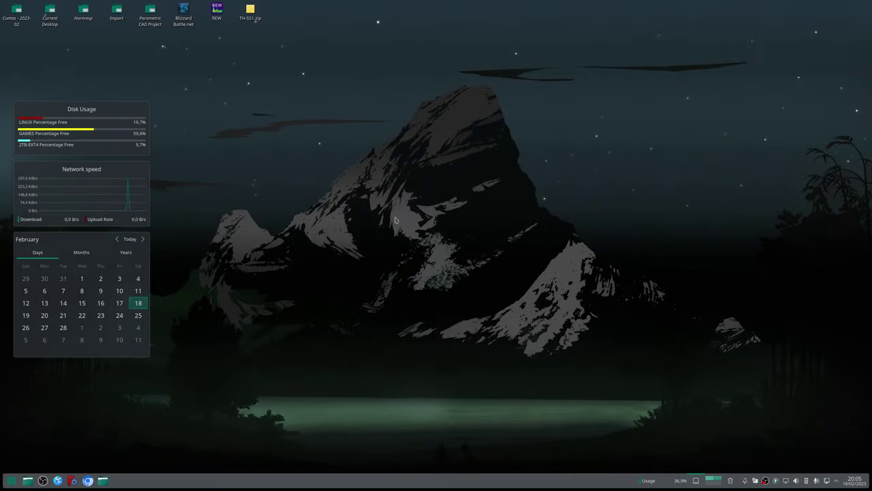
- Extract TH-SS1.zip here and open the resulting TH-SS1 folder in Dolphin
right_click(252, 15)
mouse_move(315, 100)
left_click(392, 120)
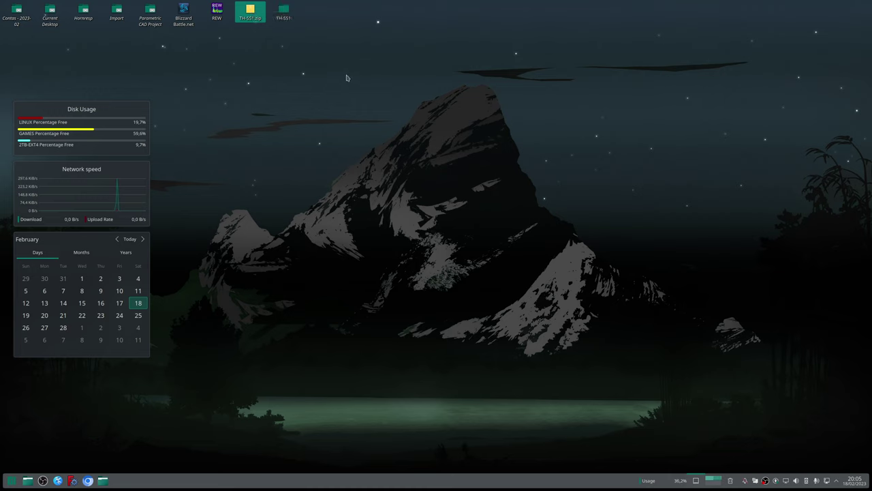
left_click(289, 11)
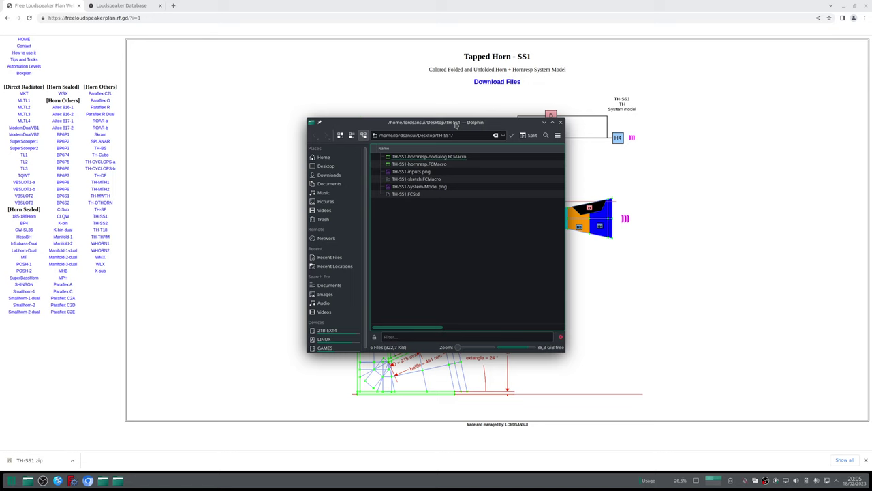
left_click_drag(455, 125, 418, 130)
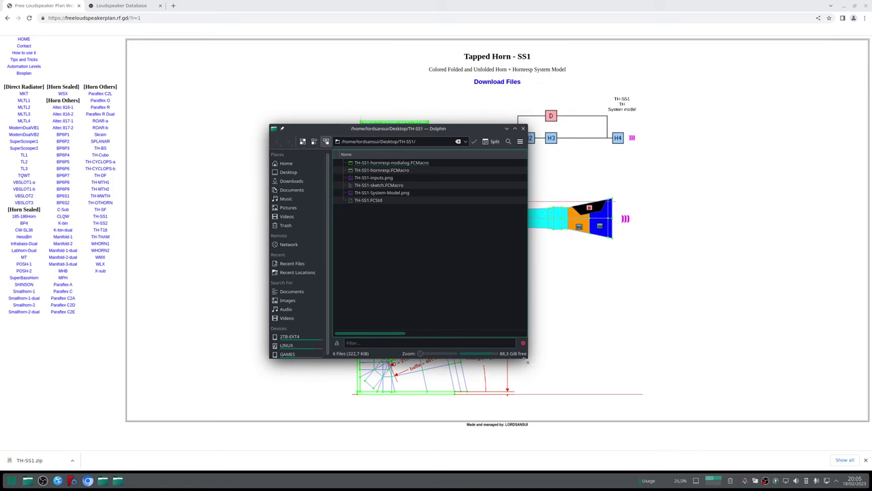
left_click(417, 164)
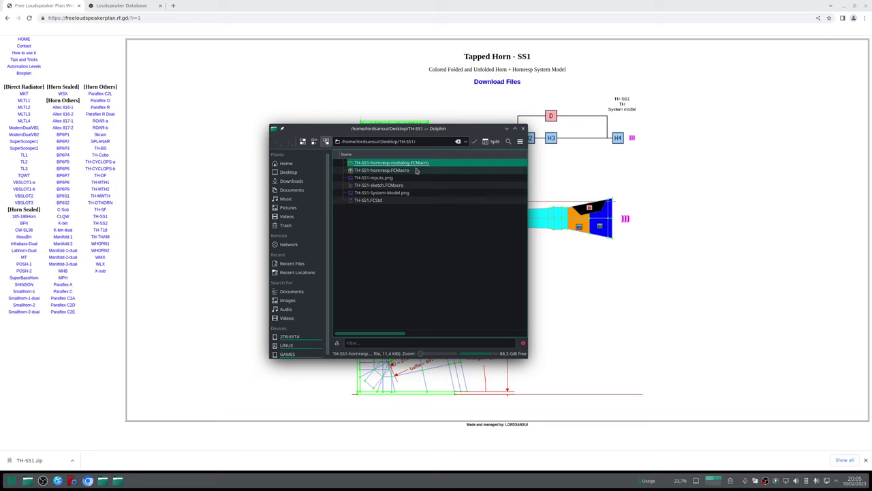
left_click(409, 171, "ctrl")
left_click(392, 186, "ctrl")
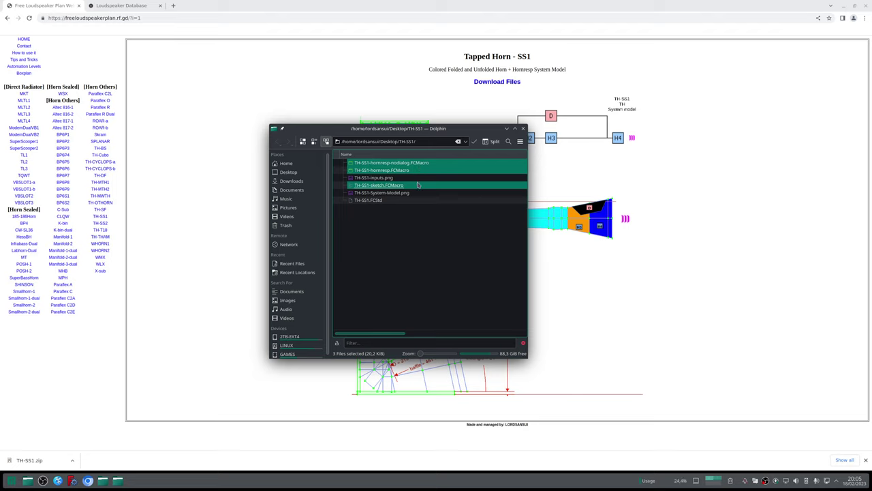
left_click(415, 220)
left_click(403, 186, "ctrl")
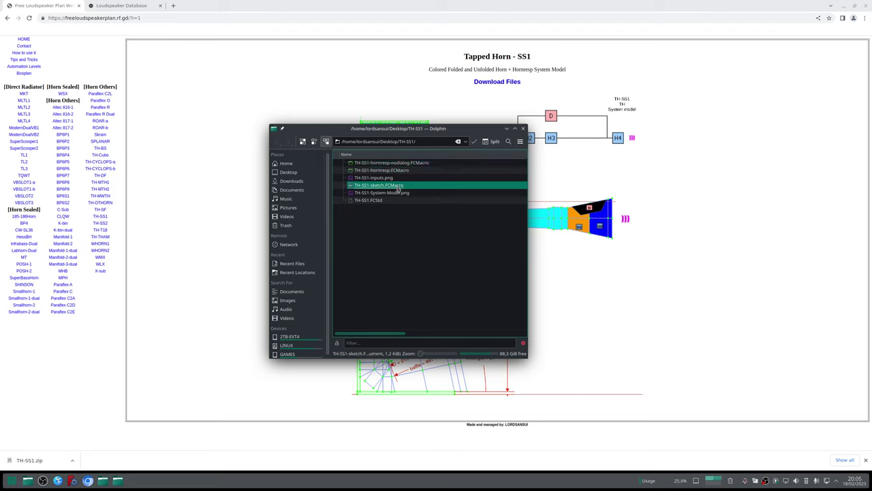
left_click(404, 170, "ctrl")
left_click(411, 164, "ctrl")
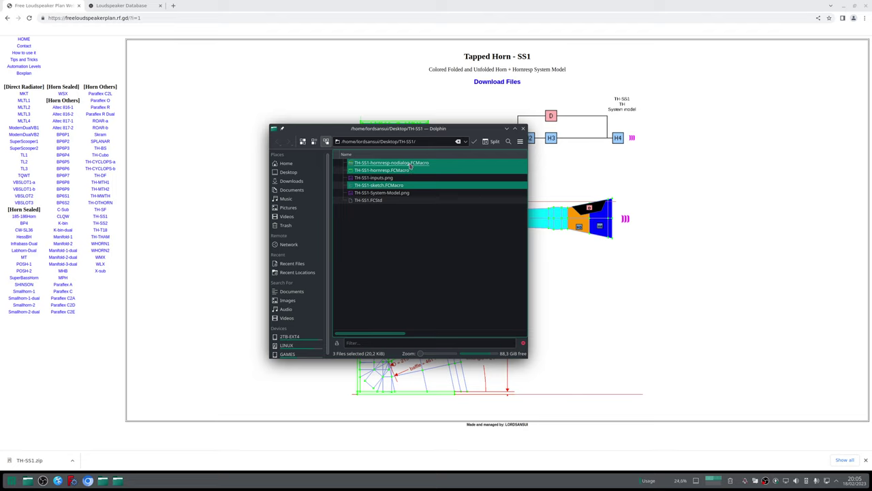
left_click(420, 254)
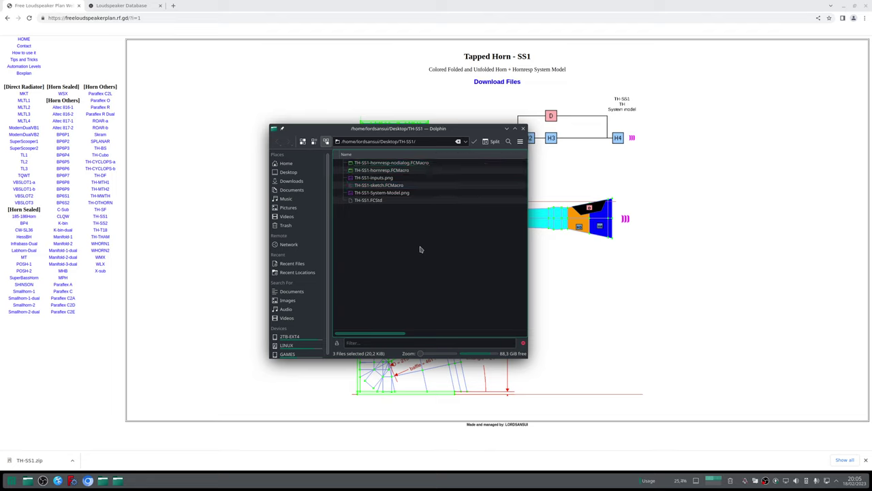
left_click(429, 166)
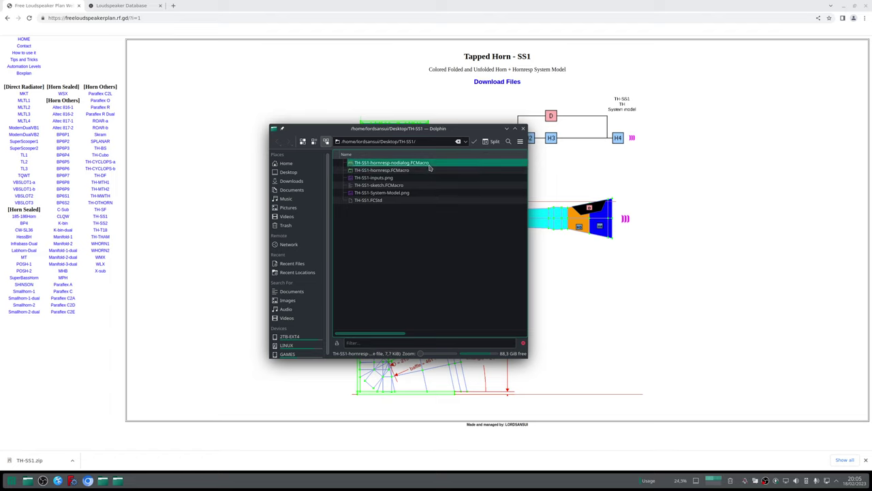
left_click(390, 179)
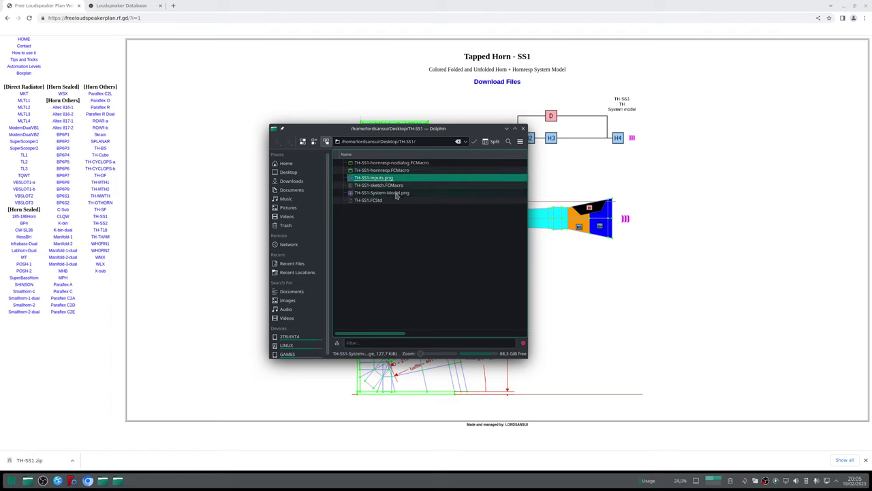
left_click(398, 193, "ctrl")
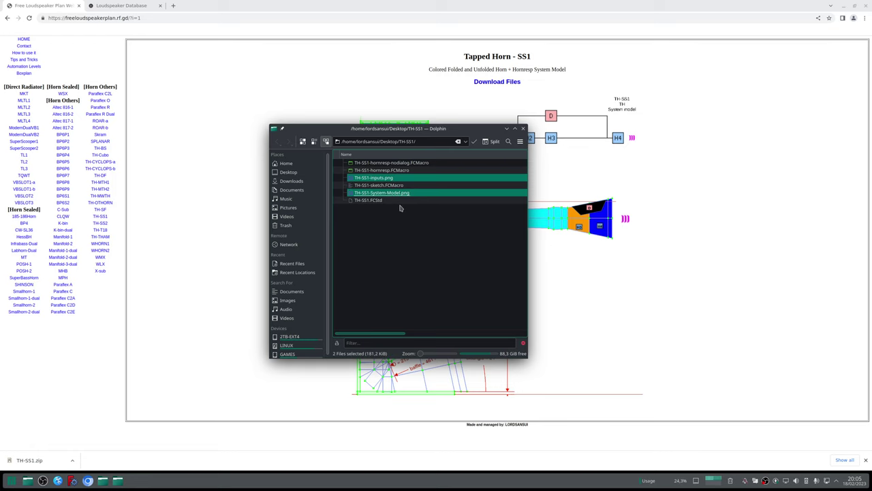
left_click(402, 213)
double_click(395, 179)
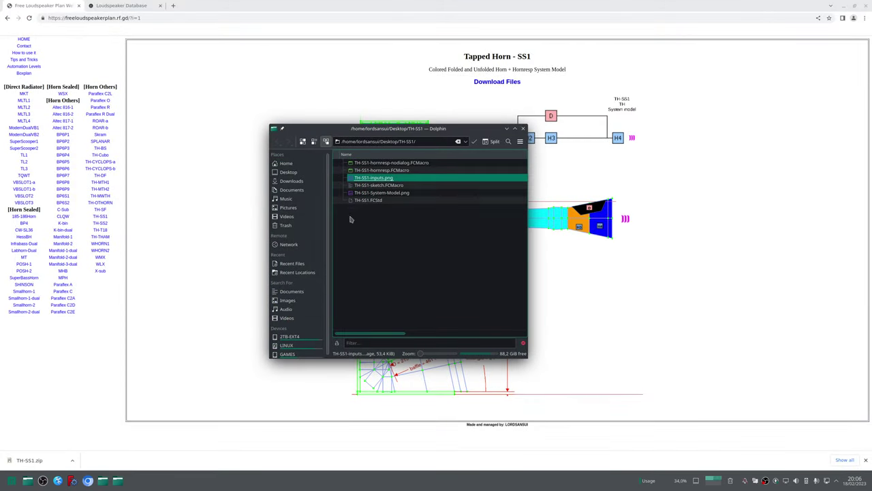
double_click(390, 195)
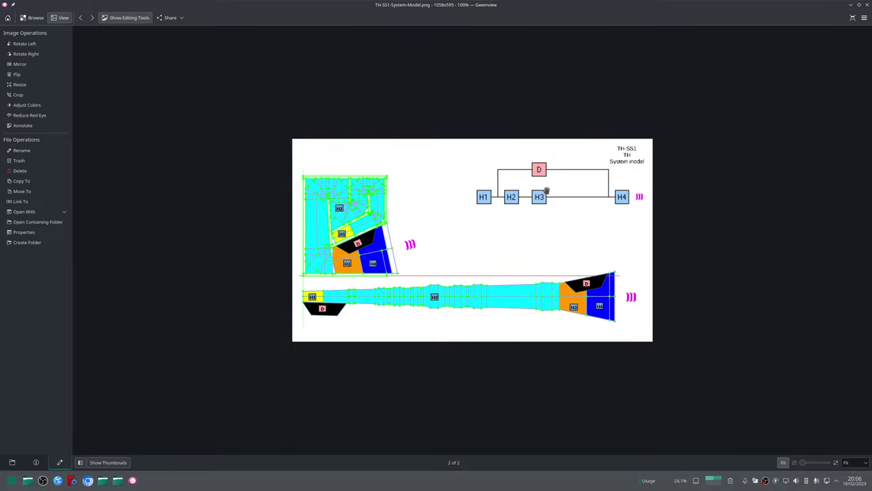
left_click(868, 4)
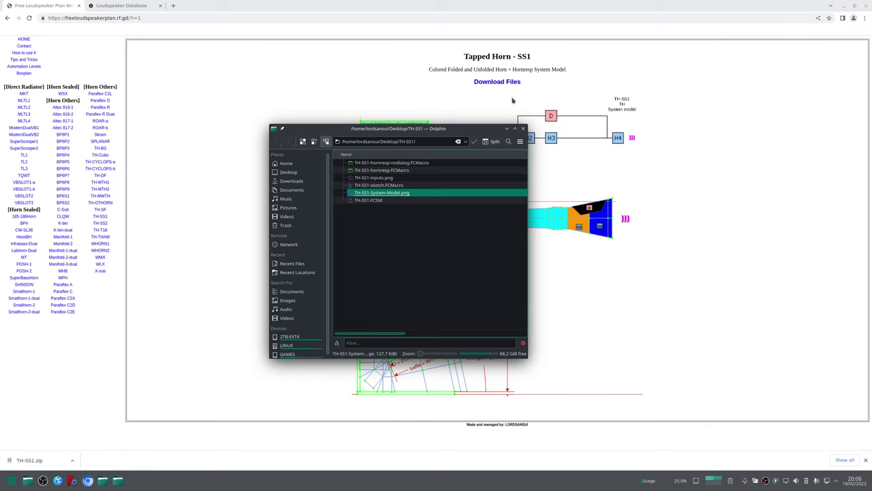
- Launch TH-SS1.FCStd from the Dolphin file list to start FreeCAD
left_click(375, 201)
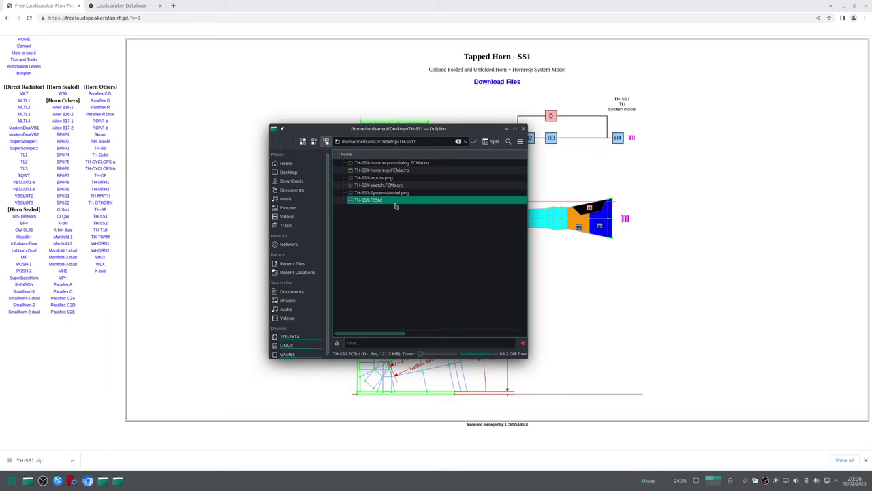
double_click(396, 207)
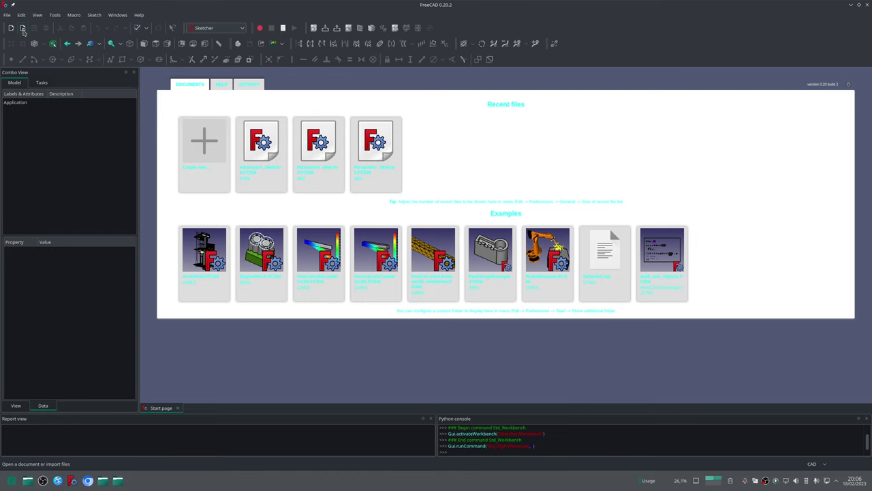
- Open Desktop/TH-SS1/TH-SS1.FCStd through FreeCAD's Open document dialog
left_click(22, 31)
key("BackSpace")
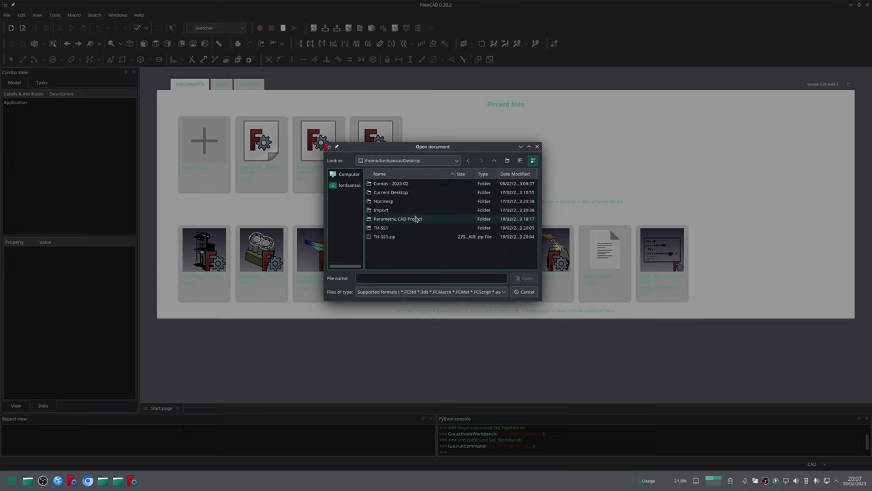
double_click(397, 230)
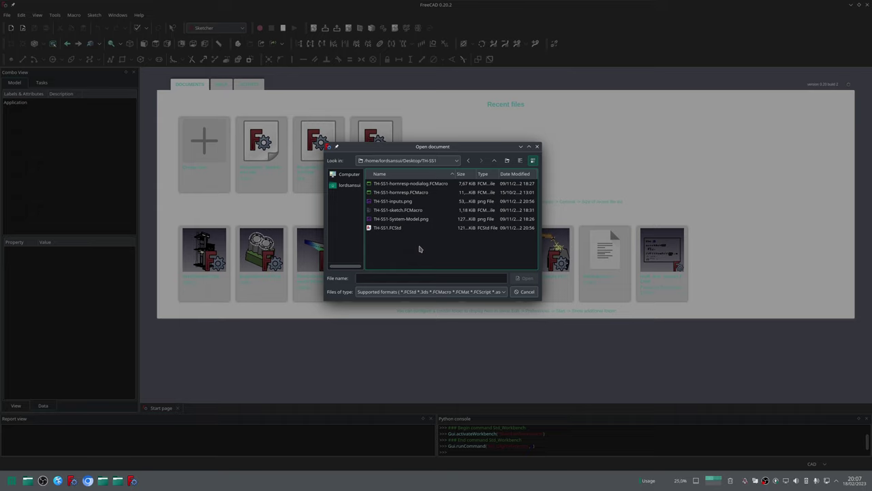
left_click(389, 230)
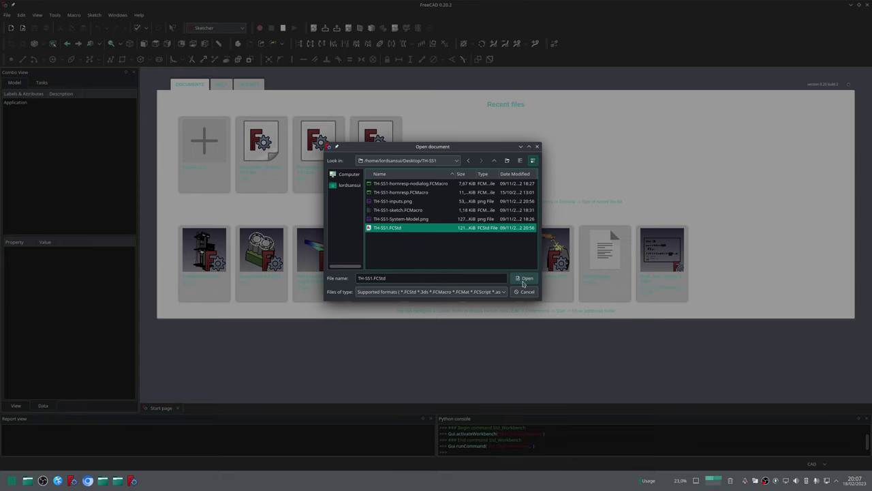
left_click(526, 279)
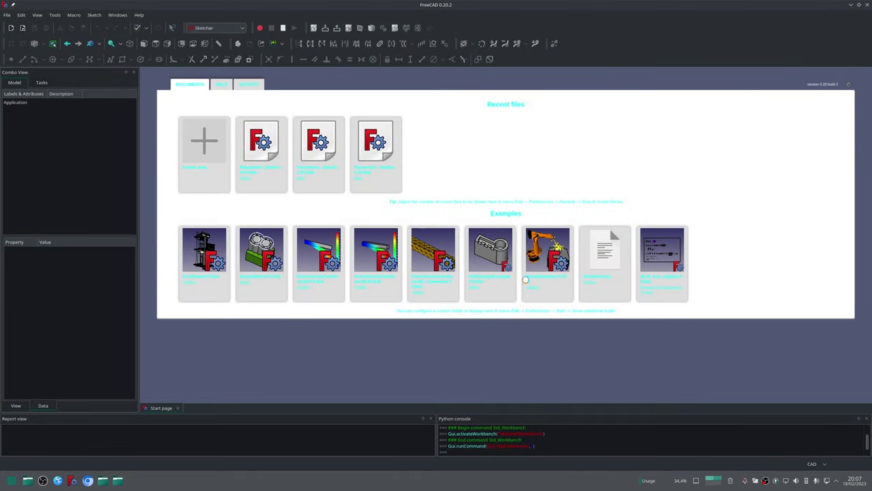